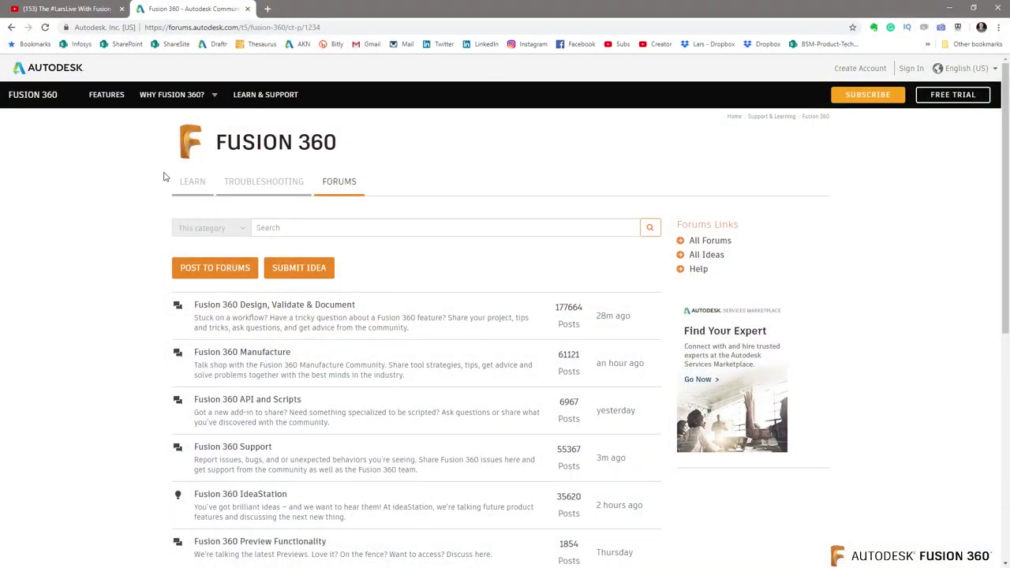
In the YouTube tab, replace the old search text and search for 'My mistake 3D print'
click(79, 9)
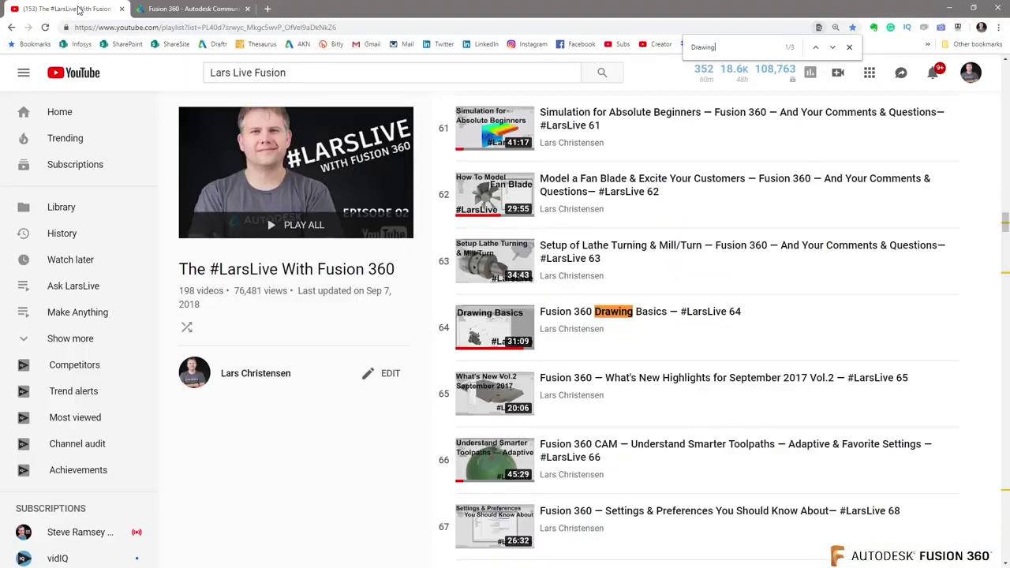
click(356, 73)
drag(309, 71, 161, 75)
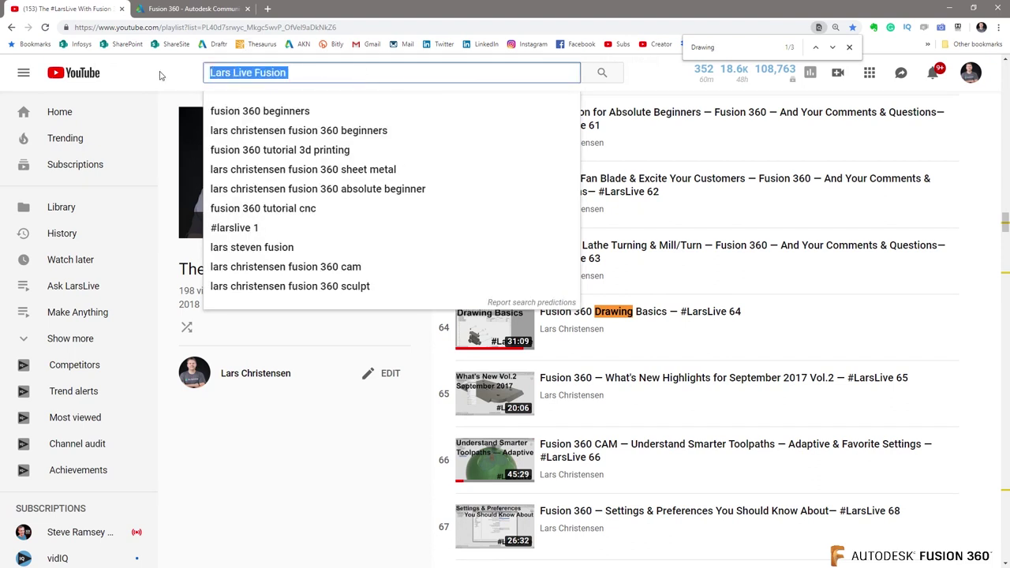
text(My mis)
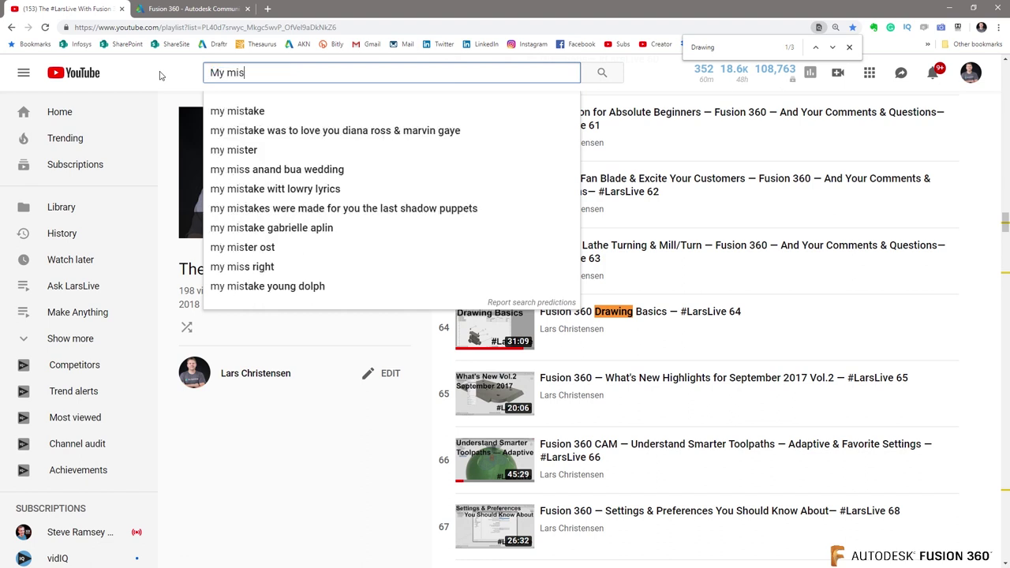
text(take 3D print)
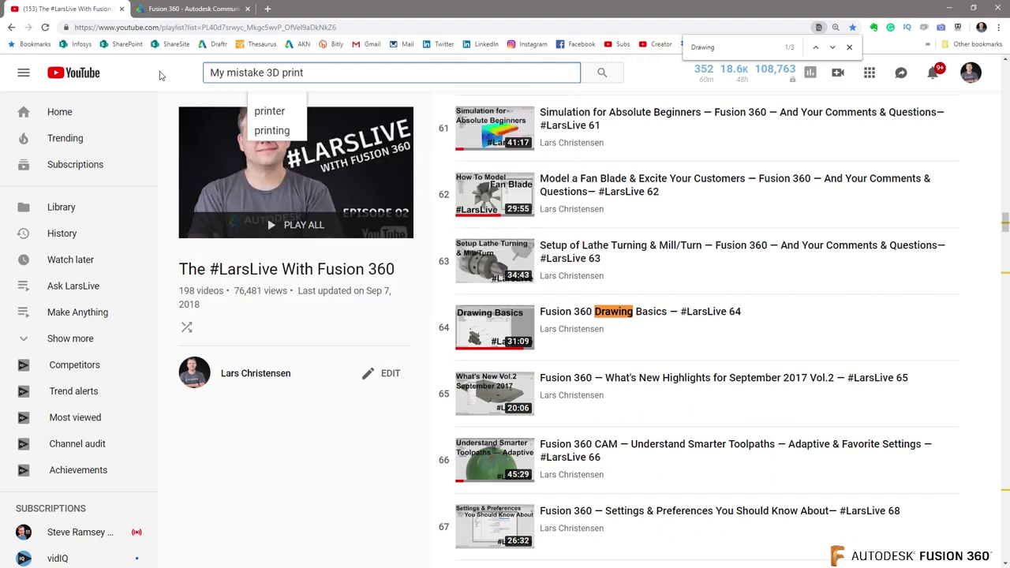
key(Return)
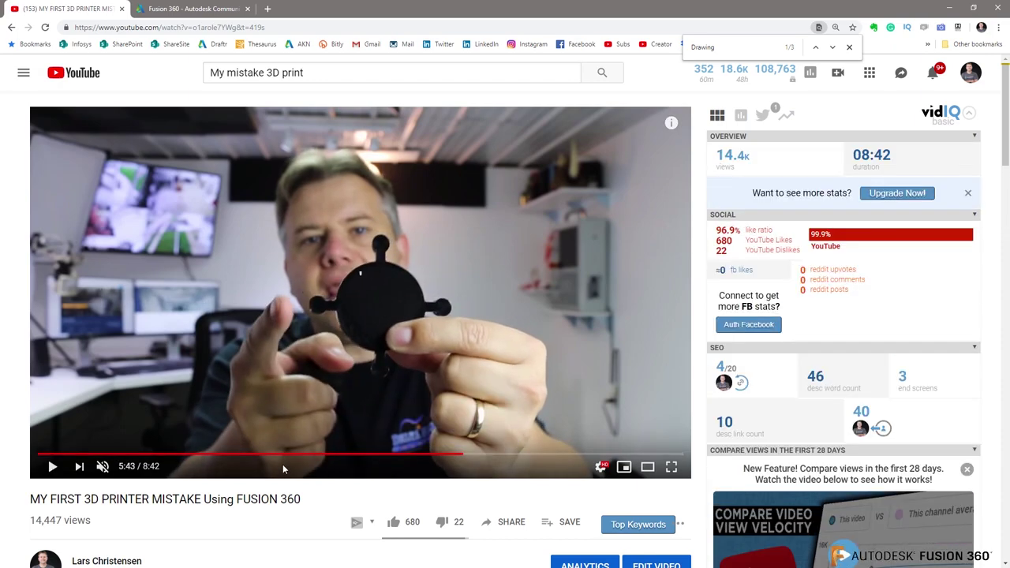
Jump the gauge video ahead to about 7:04, where both gauge parts are shown
click(53, 466)
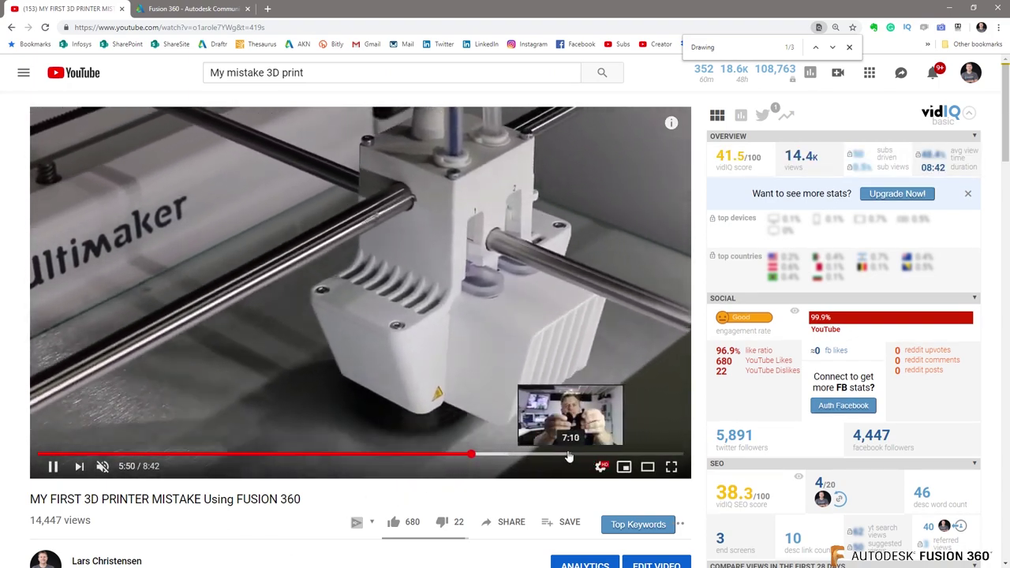
click(561, 456)
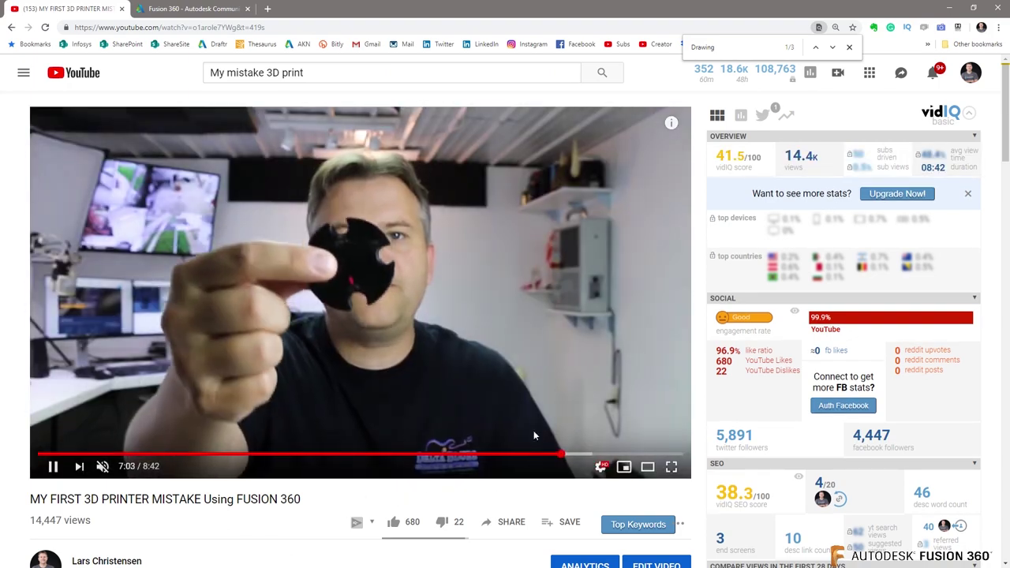
click(52, 466)
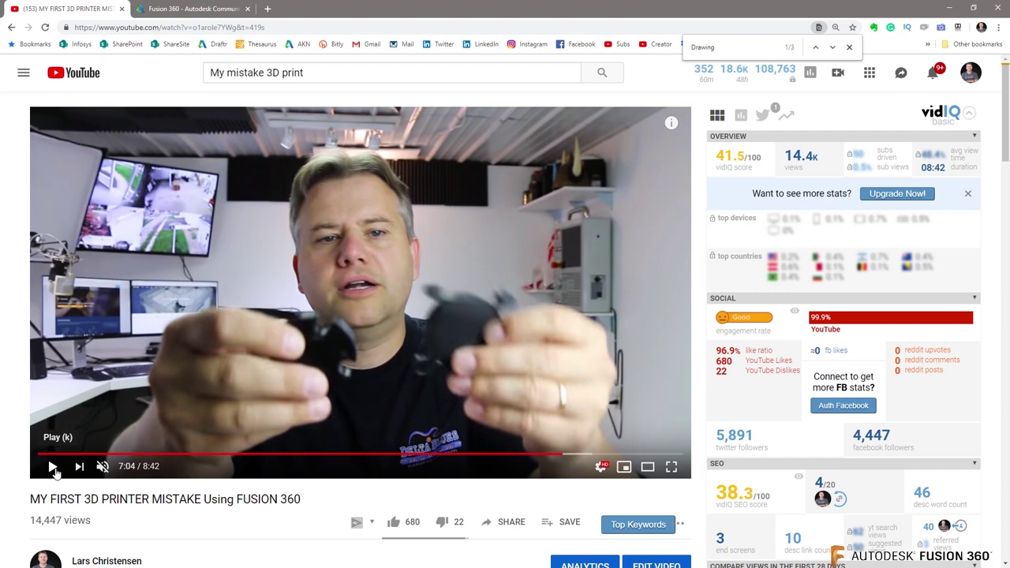
click(53, 467)
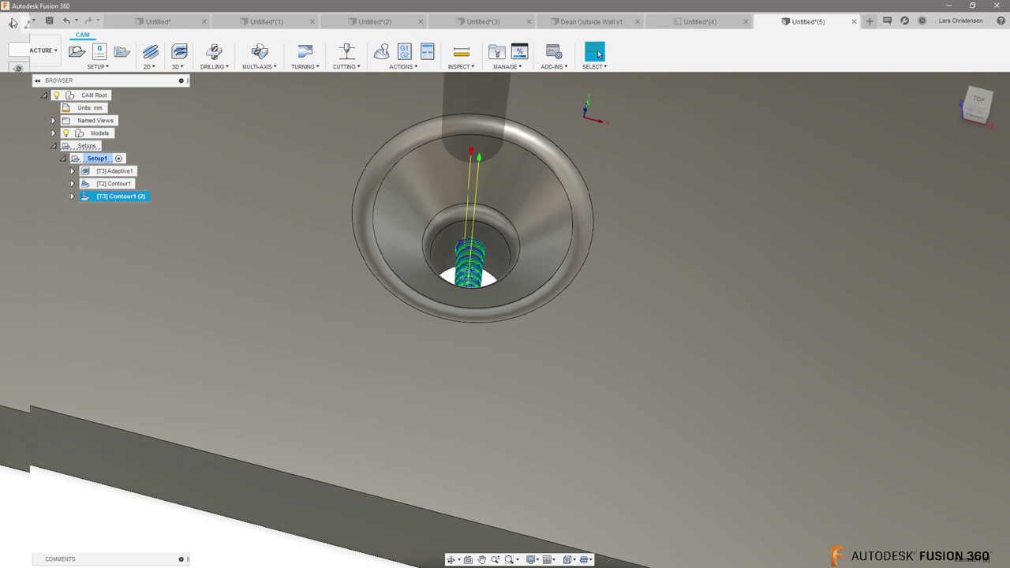
Sort the Data Panel files by Last Updated and load the Gage part v3 design
click(12, 22)
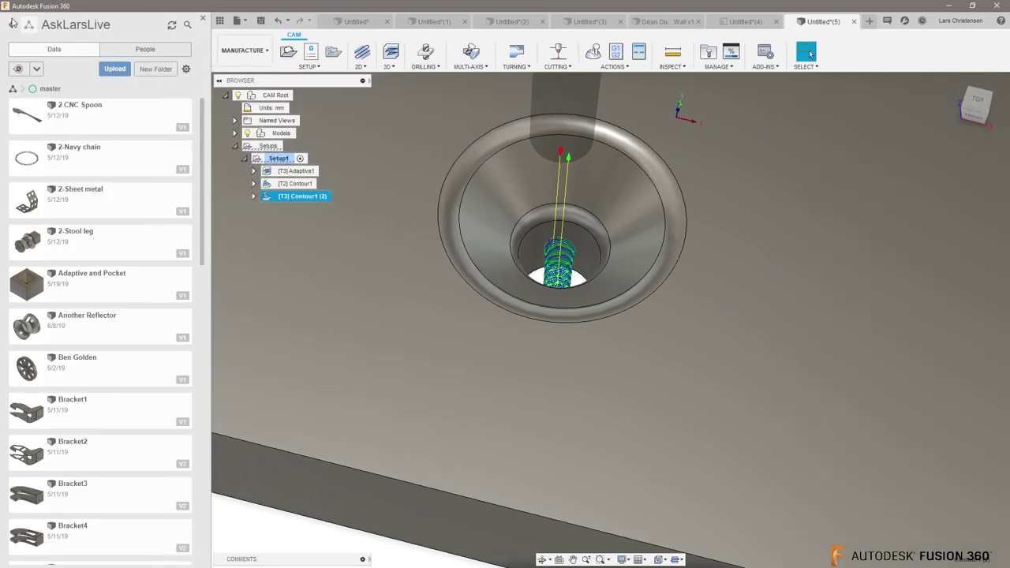
scroll(68, 185, down, 5)
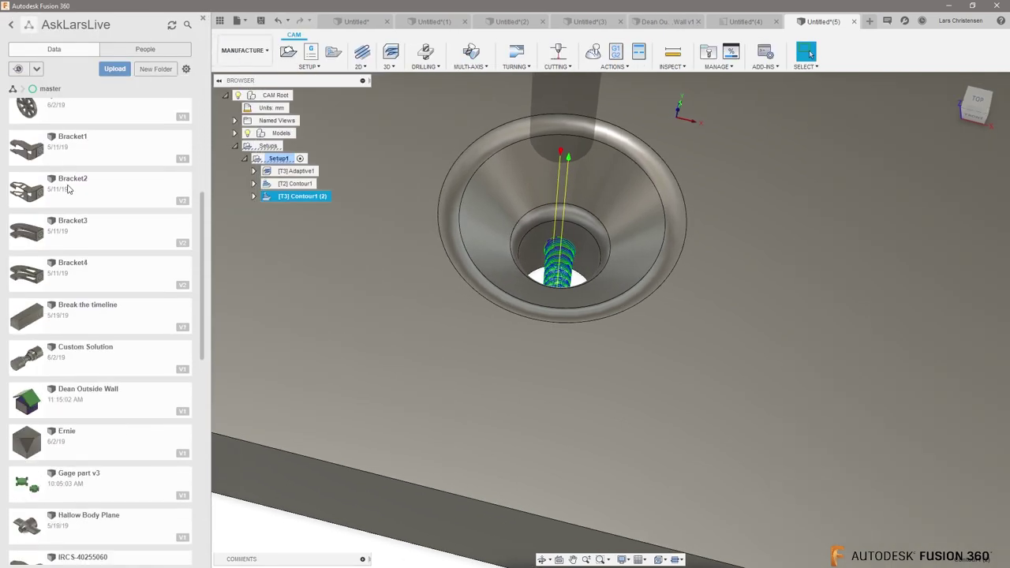
scroll(68, 186, up, 5)
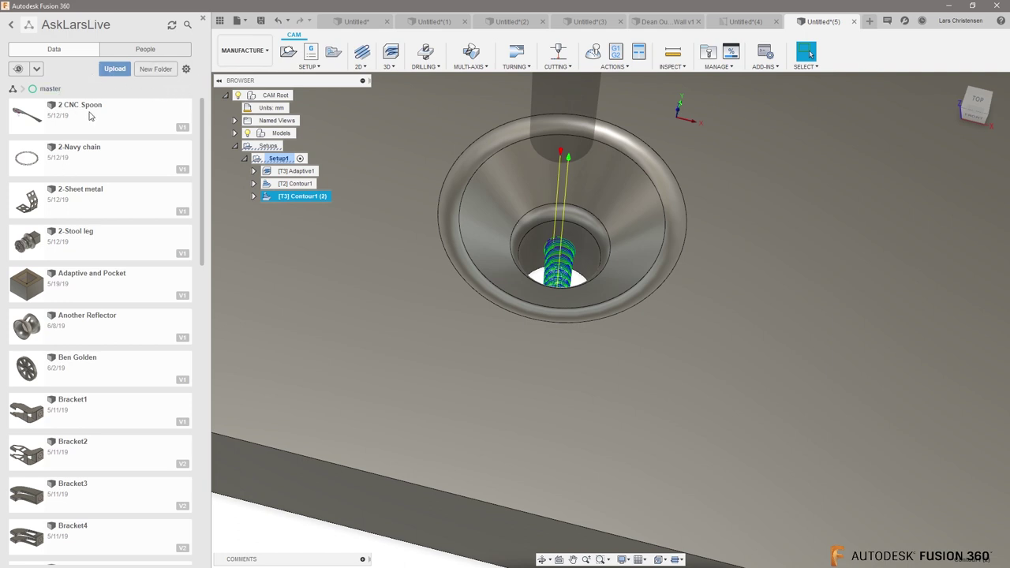
click(186, 69)
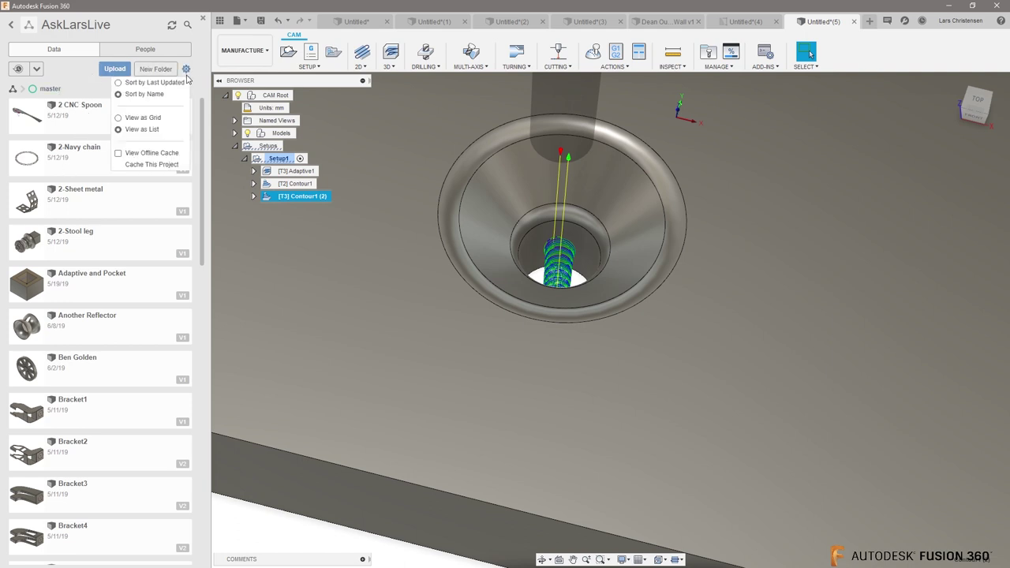
click(139, 83)
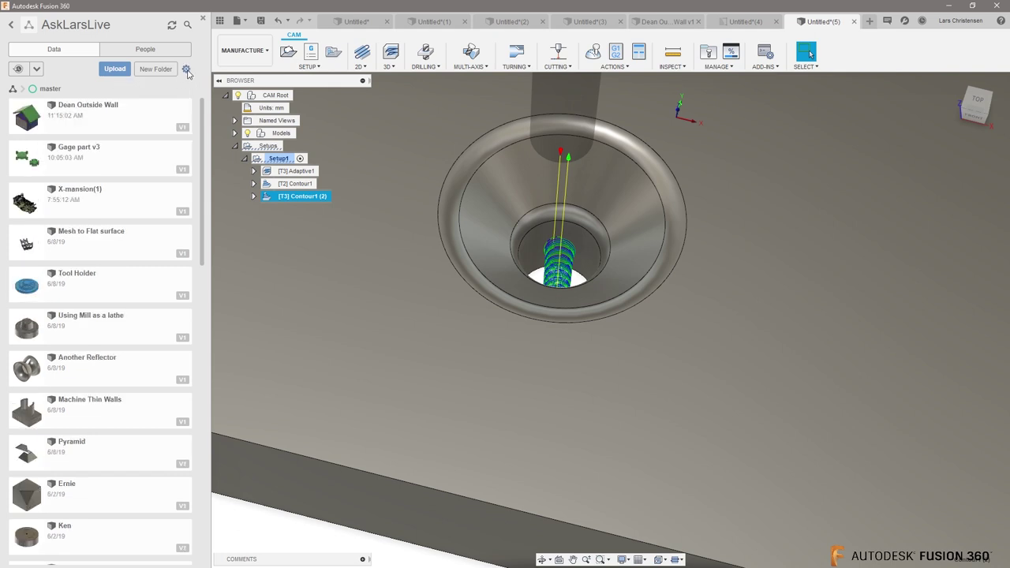
double_click(96, 175)
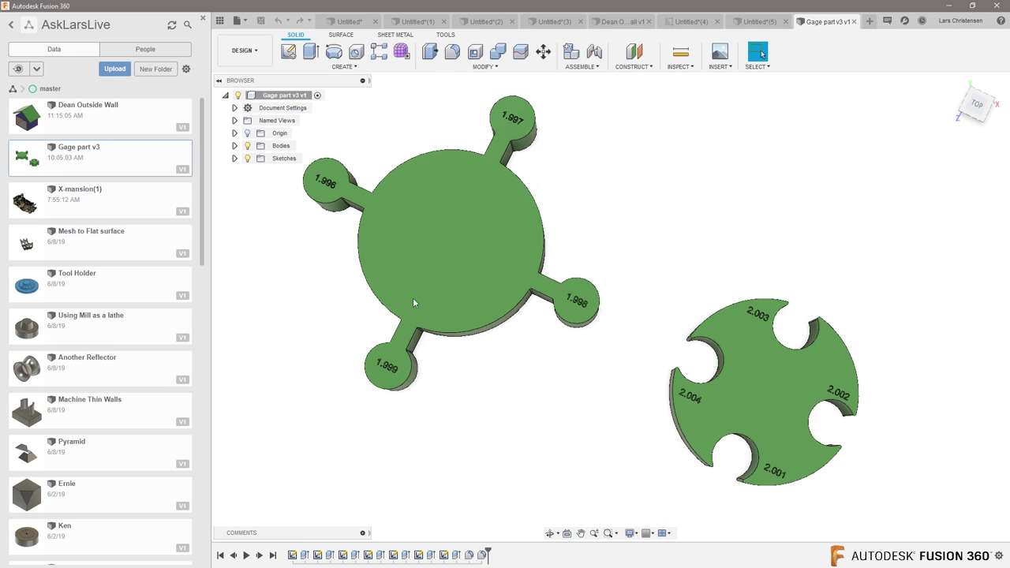
Orbit both gauge parts to an isometric view showing thickness, then select Sketch1 in the history
shift+middle_drag(496, 284, 505, 276)
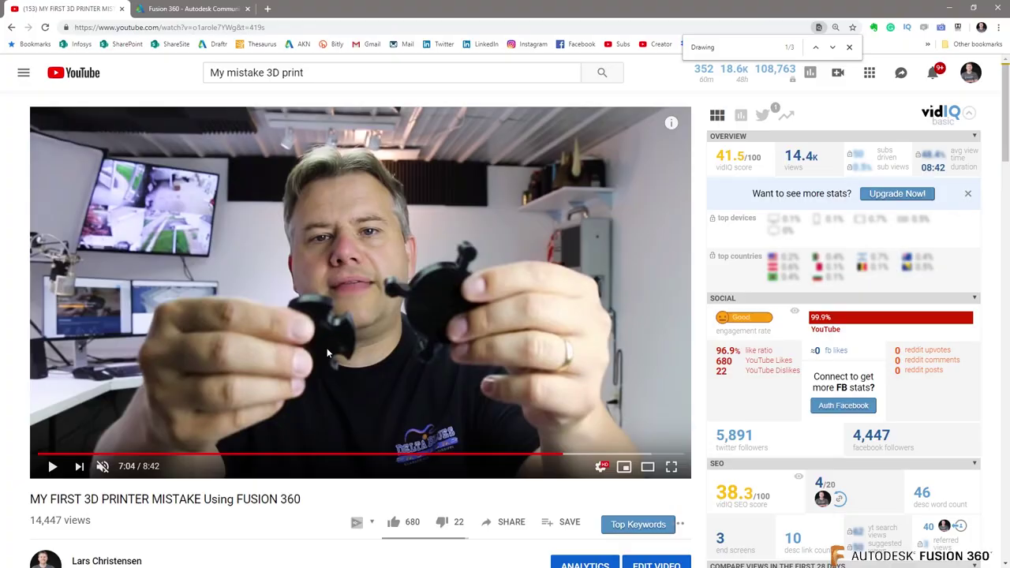
scroll(327, 352, down, 2)
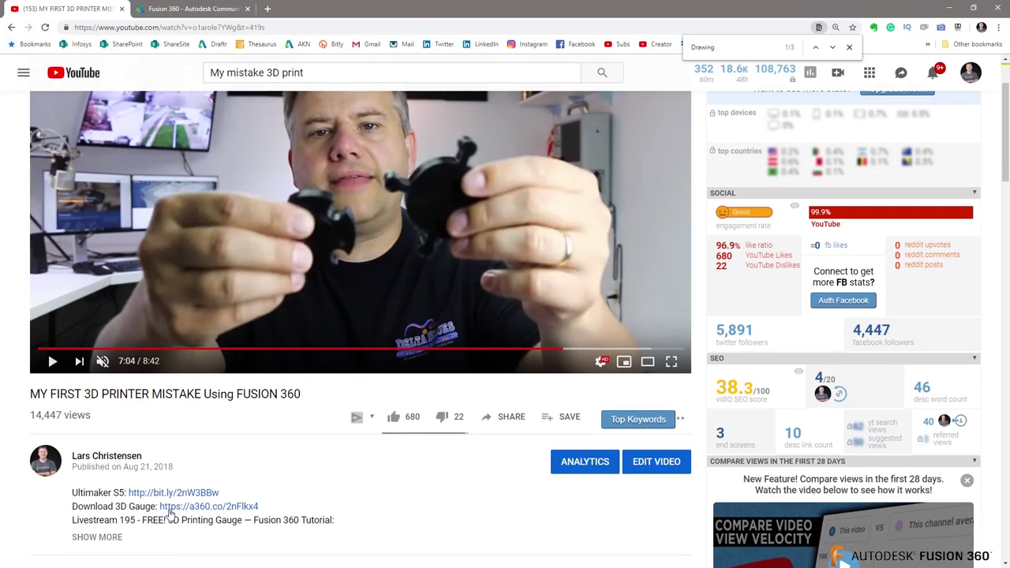
scroll(219, 512, up, 2)
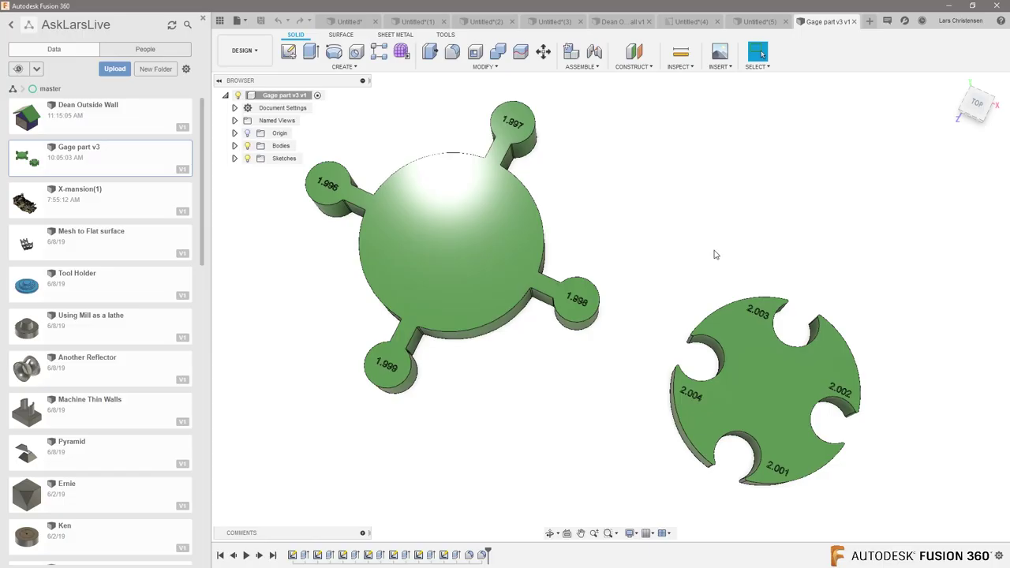
shift+middle_drag(715, 254, 487, 402)
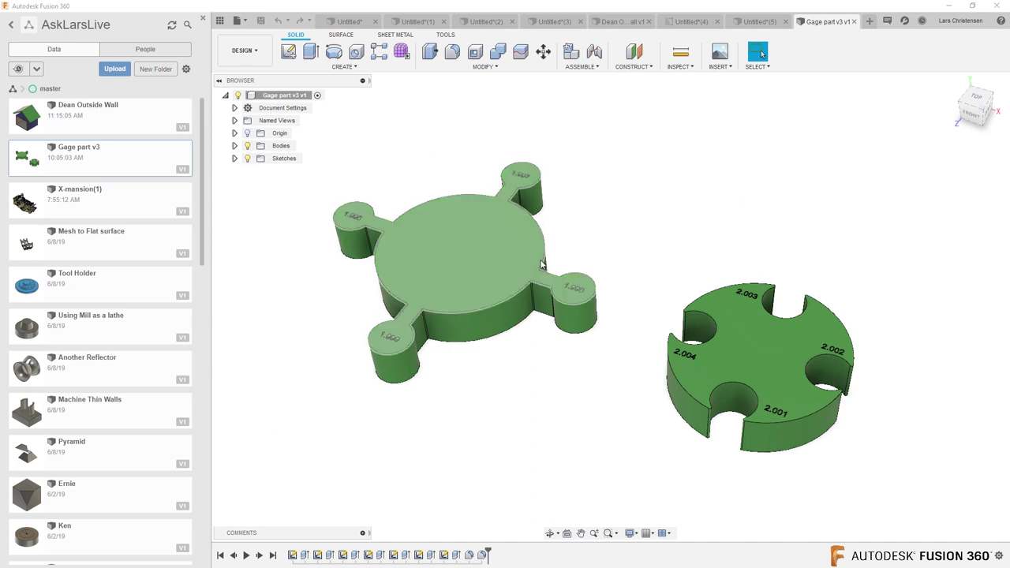
click(293, 555)
Edit Sketch1 to move the Ø1.998 diameter label outside the right circle, then finish the sketch
right_click(293, 557)
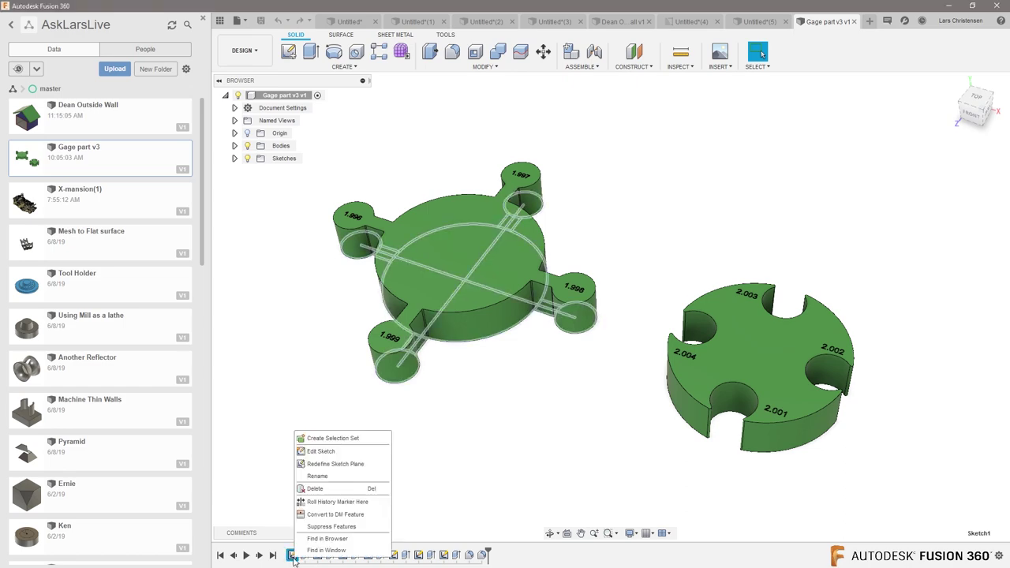
click(319, 451)
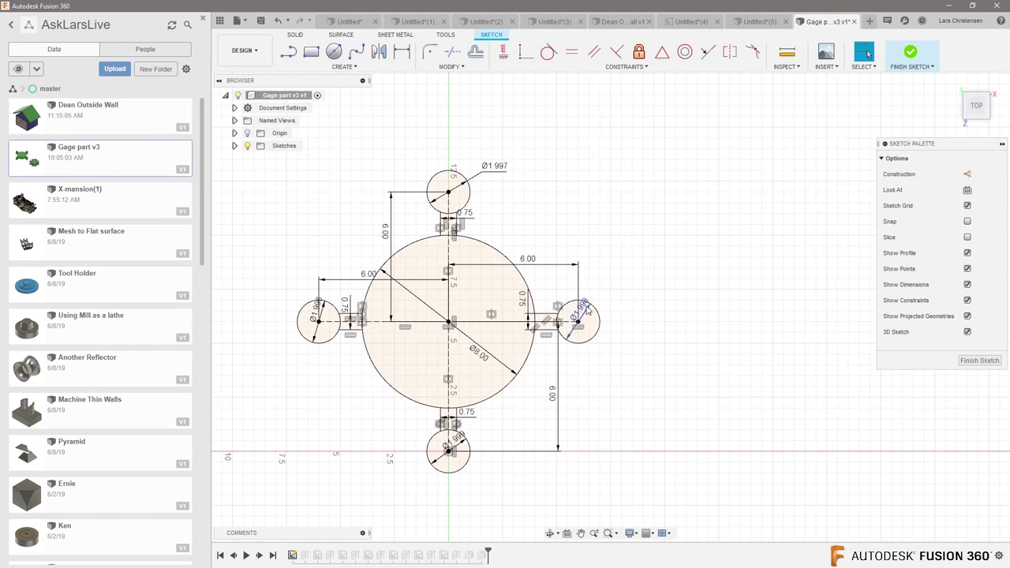
drag(588, 310, 604, 301)
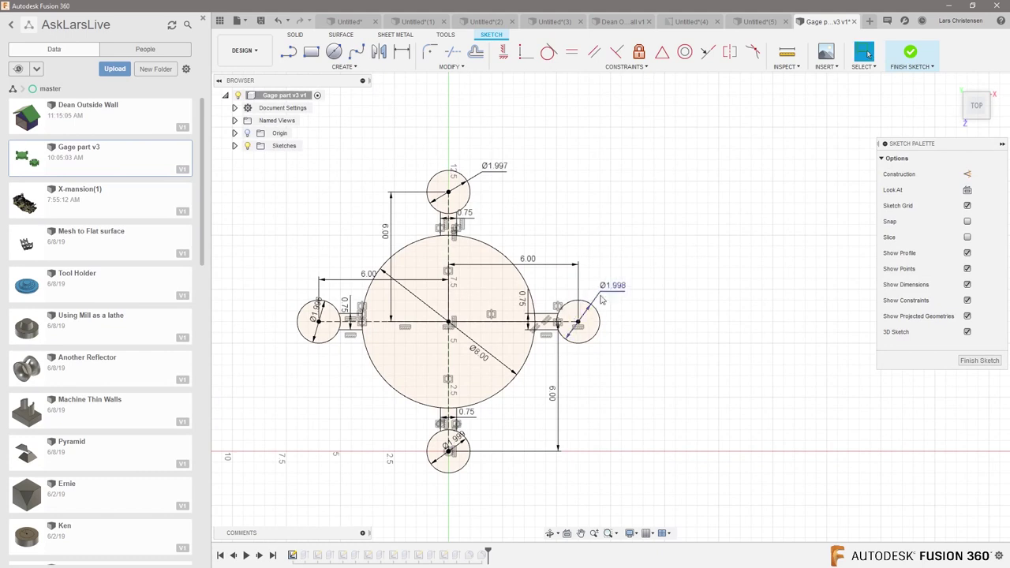
click(979, 359)
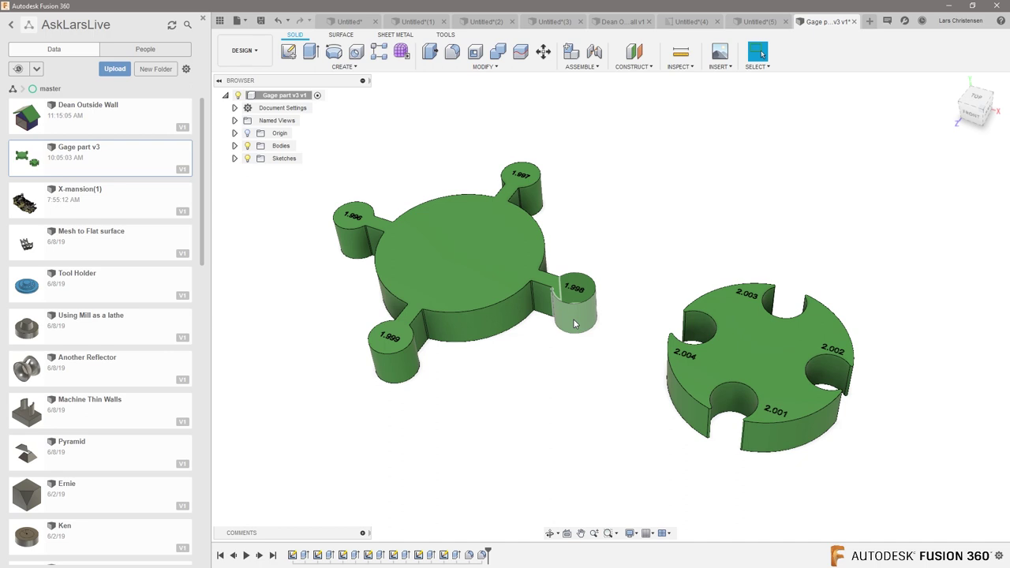
Re-edit Sketch1 and finish it again, then bring up the Modify menu
right_click(294, 556)
click(316, 446)
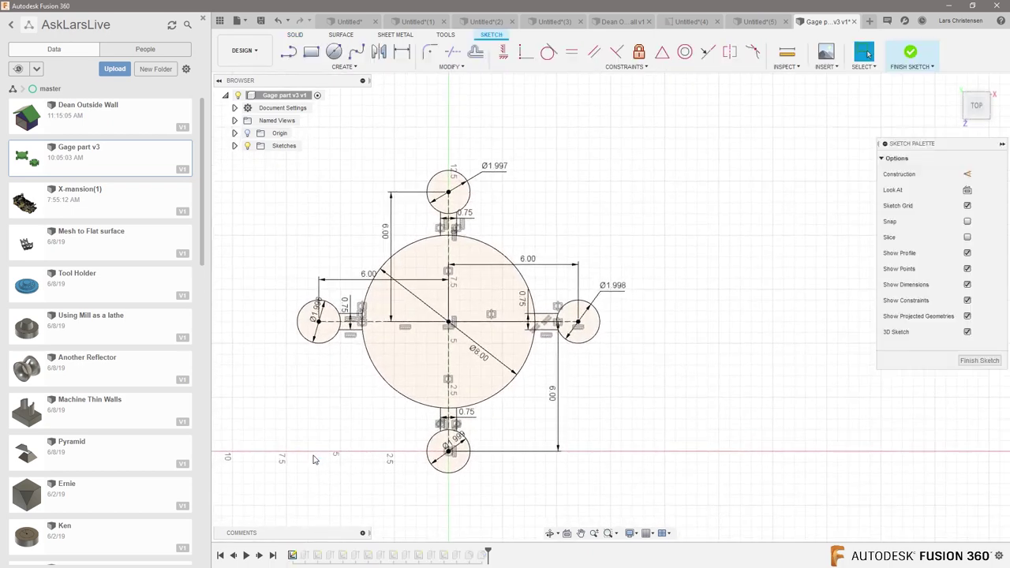
scroll(353, 269, up, 3)
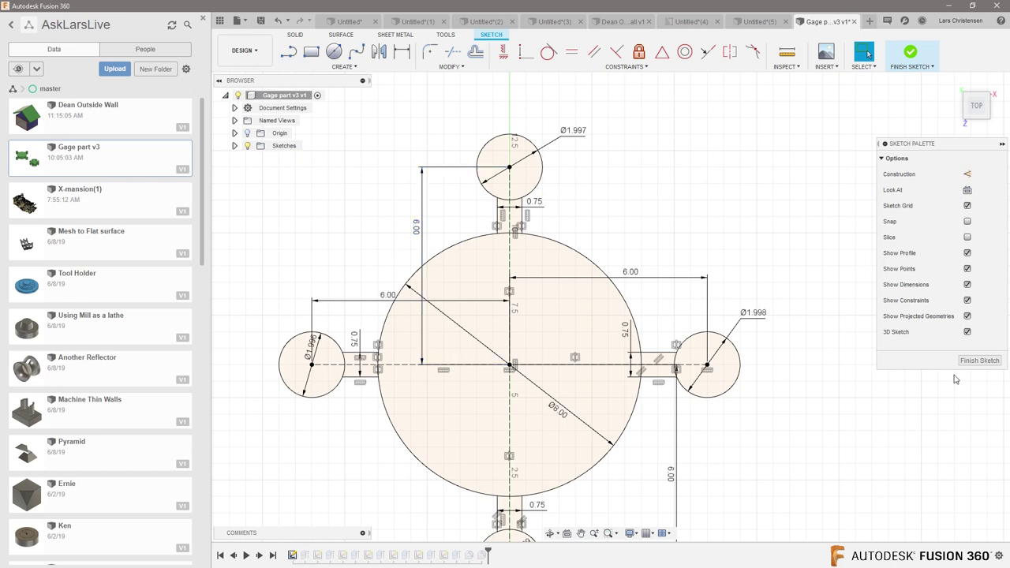
click(979, 360)
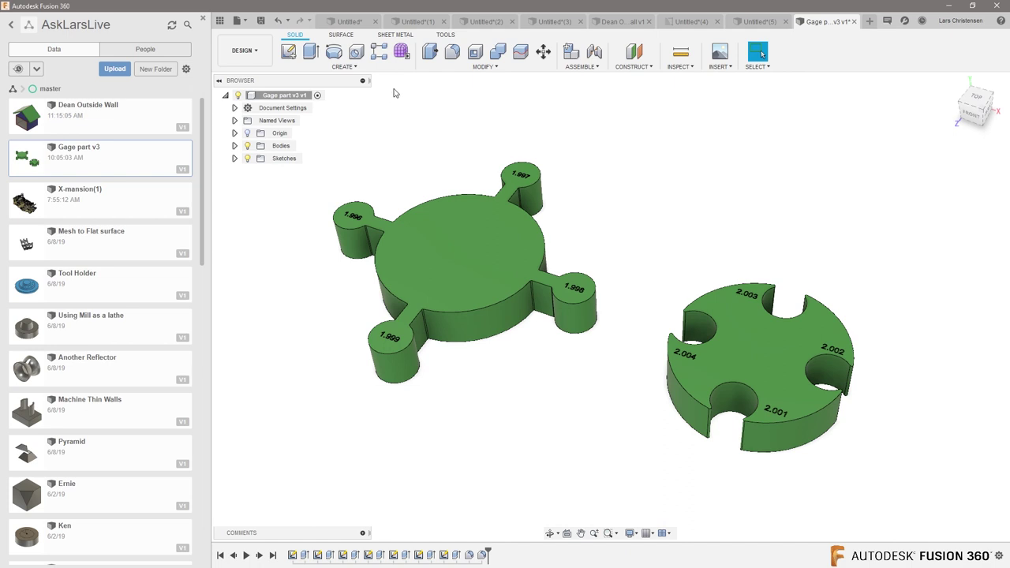
click(475, 69)
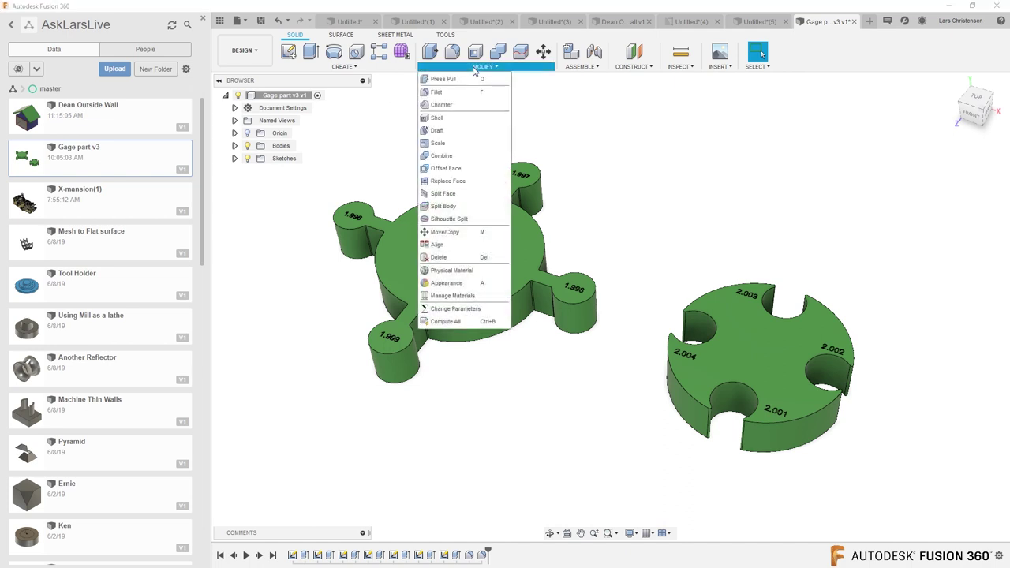
Through Change Parameters, add user parameter 'Printclear' with expression .004 in
click(461, 309)
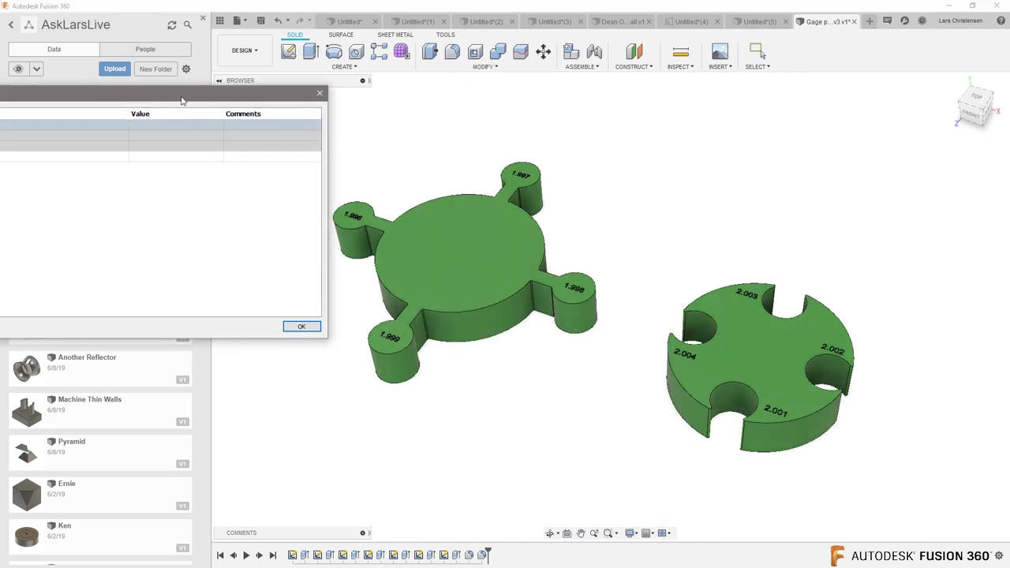
drag(182, 97, 686, 124)
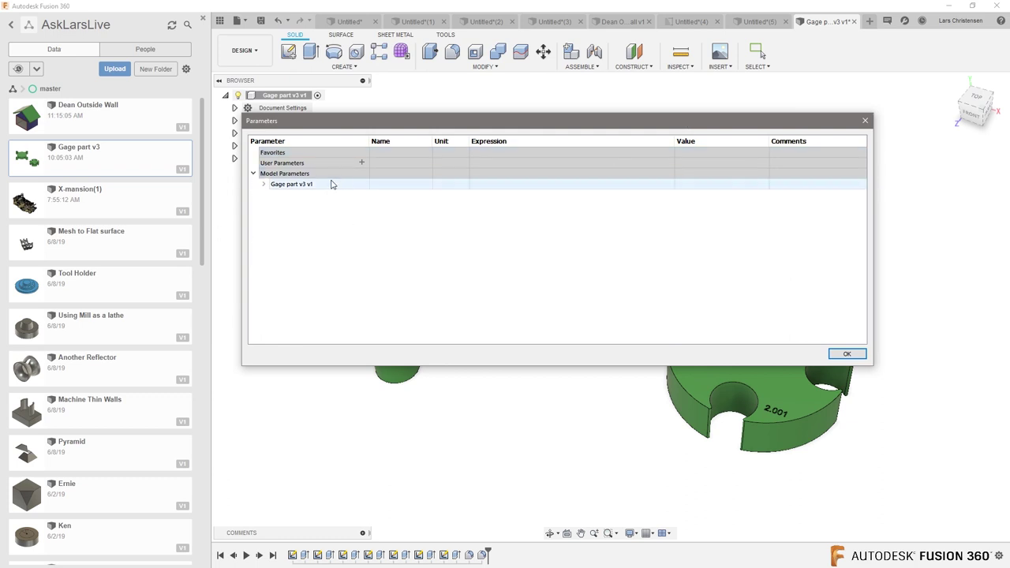
click(361, 162)
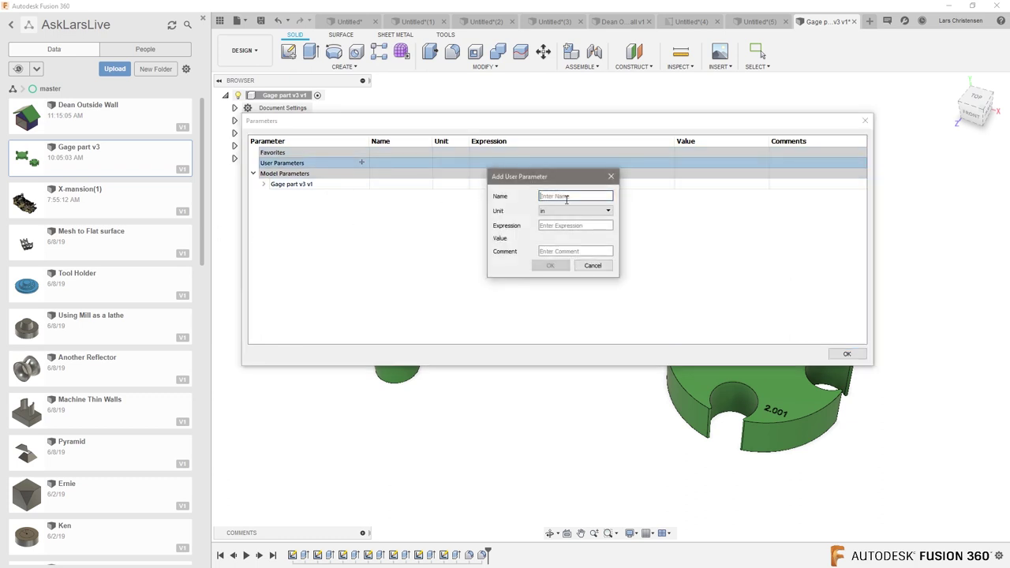
text(3)
text(DPrintclear)
click(583, 227)
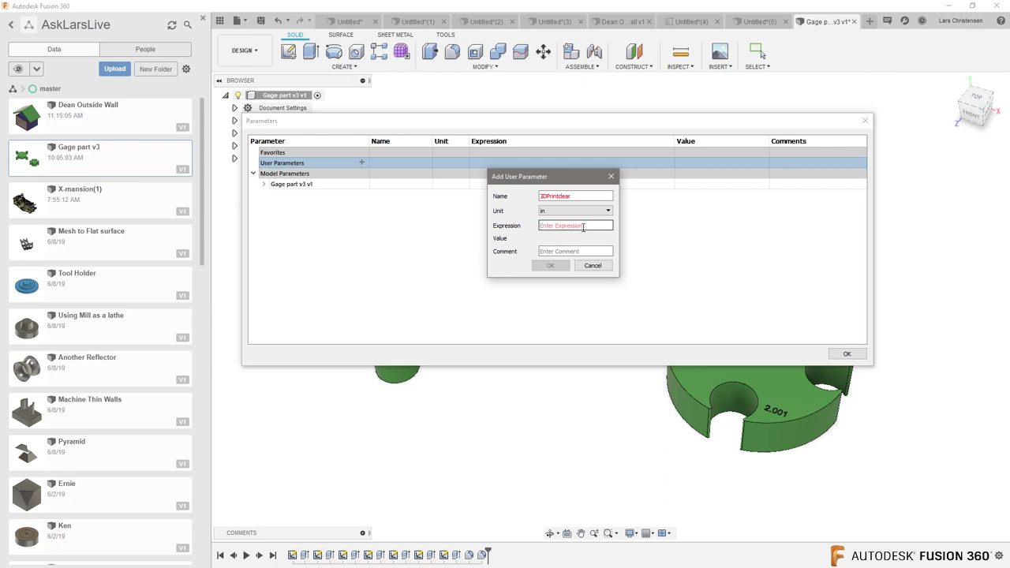
text(.004)
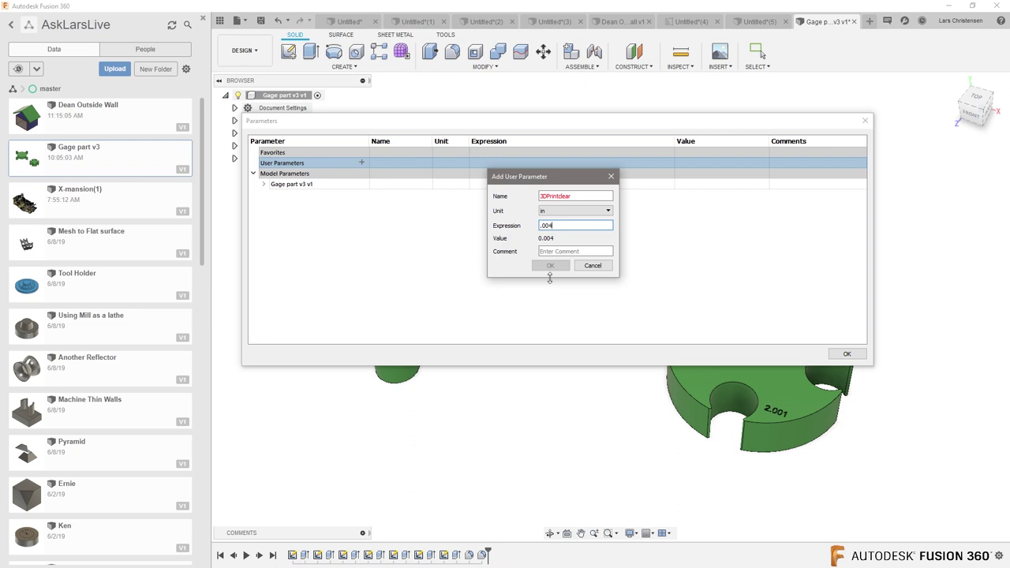
drag(580, 195, 550, 195)
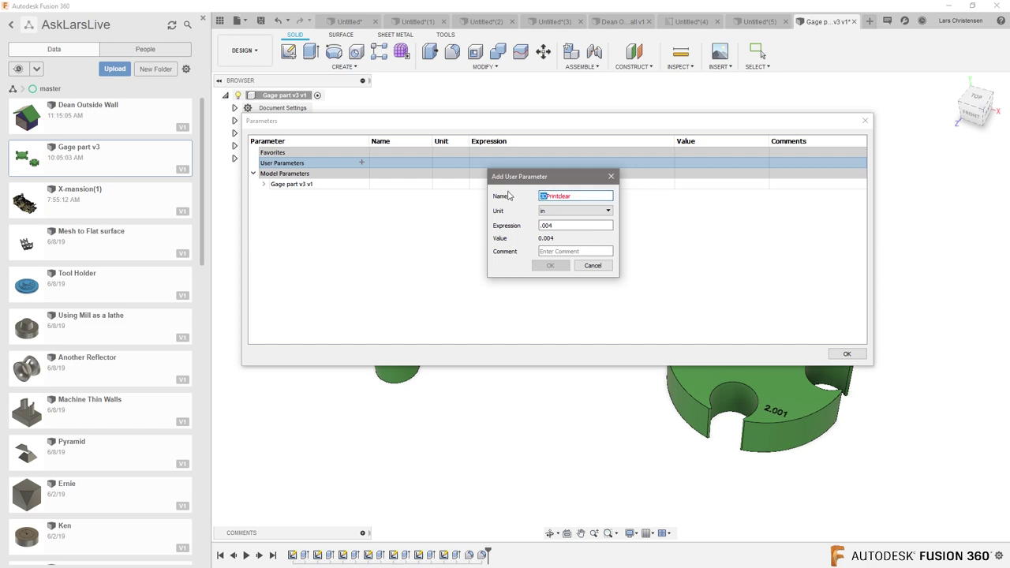
key(BackSpace)
click(550, 266)
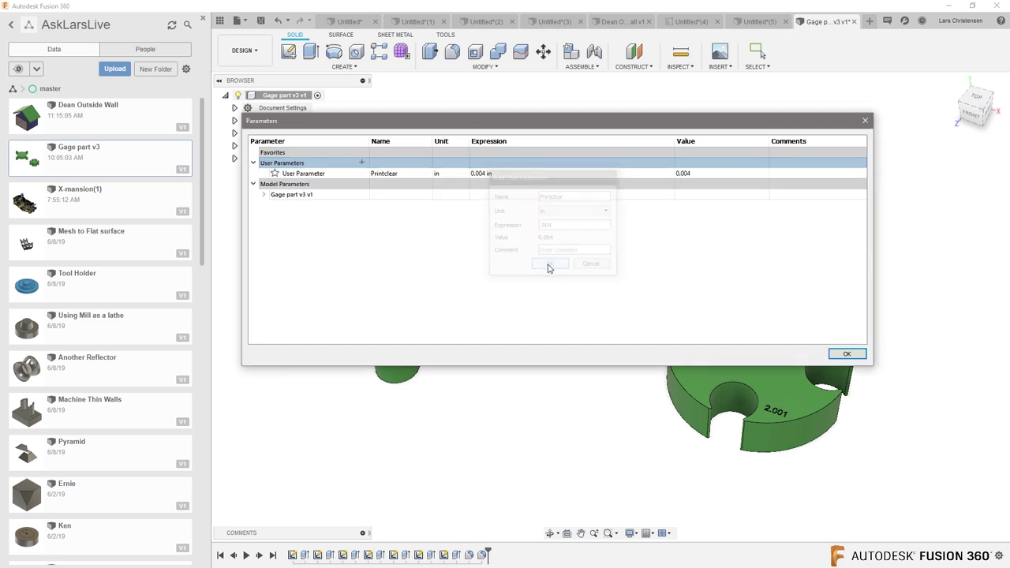
Close the Parameters table and edit the gage sketch from the timeline
click(864, 121)
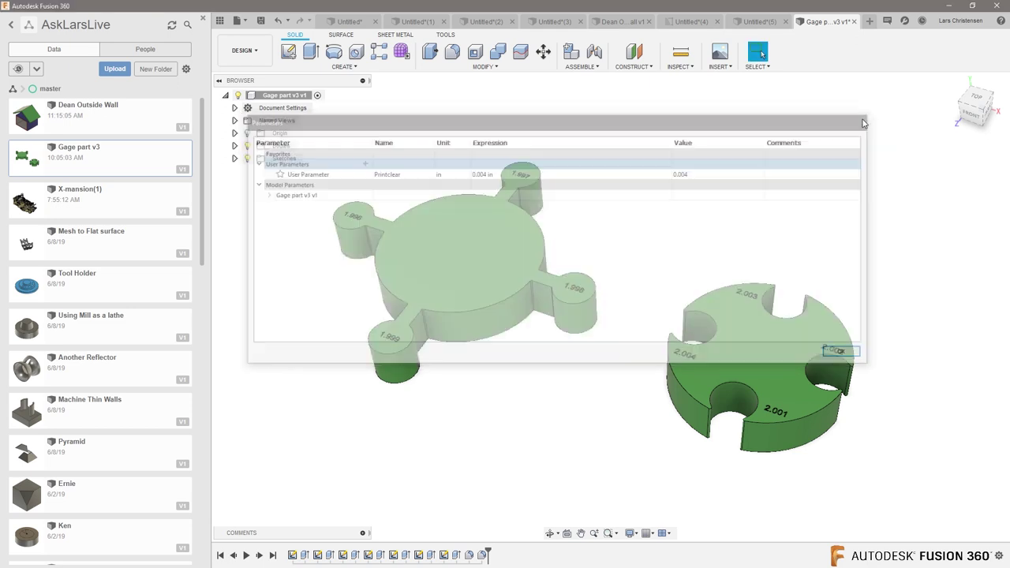
right_click(291, 554)
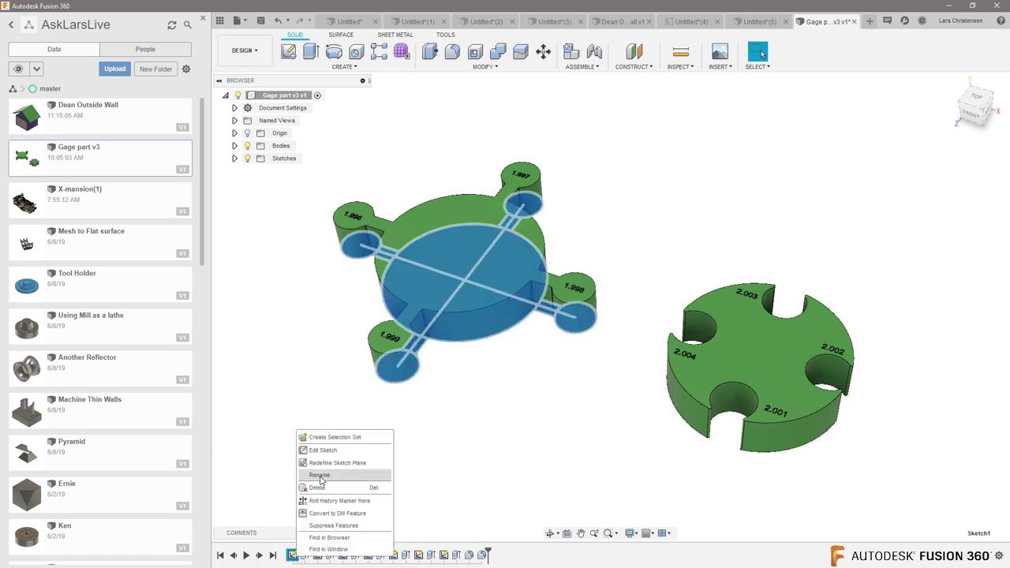
click(321, 452)
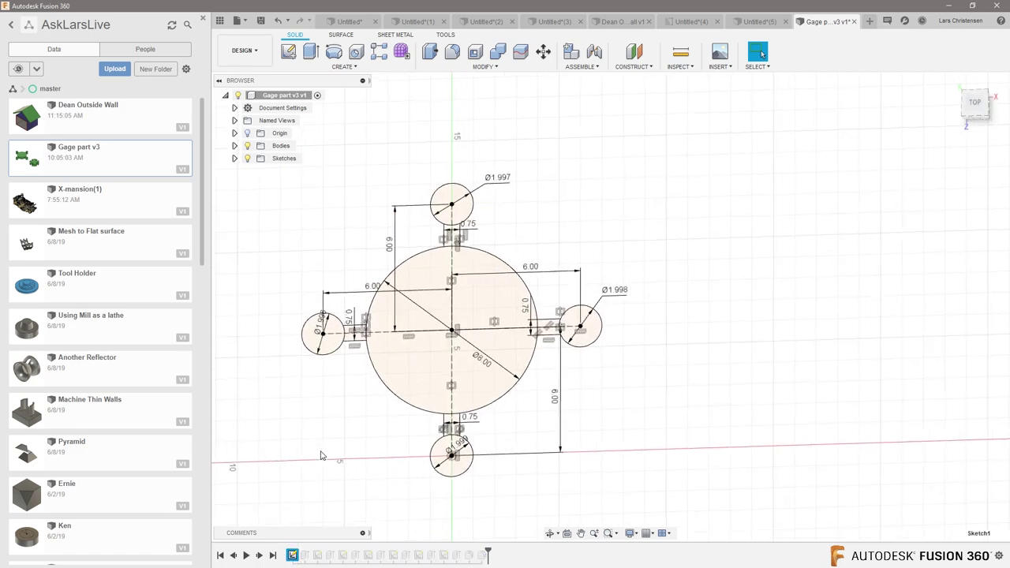
Try adding +Printclear to the 6.00 dimension, then remove it, leaving 6.00 unchanged
double_click(534, 264)
click(547, 266)
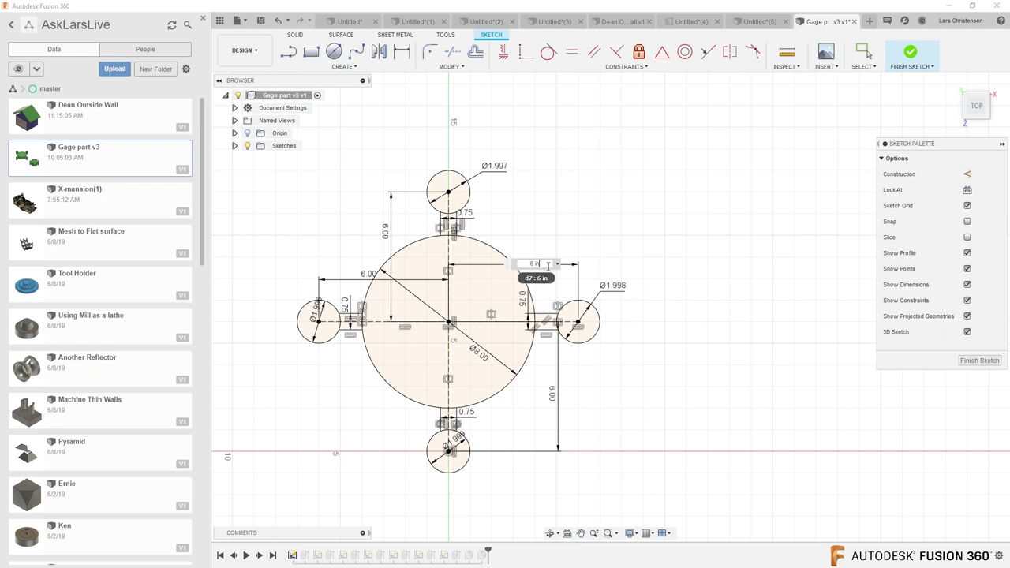
text(+p)
click(552, 282)
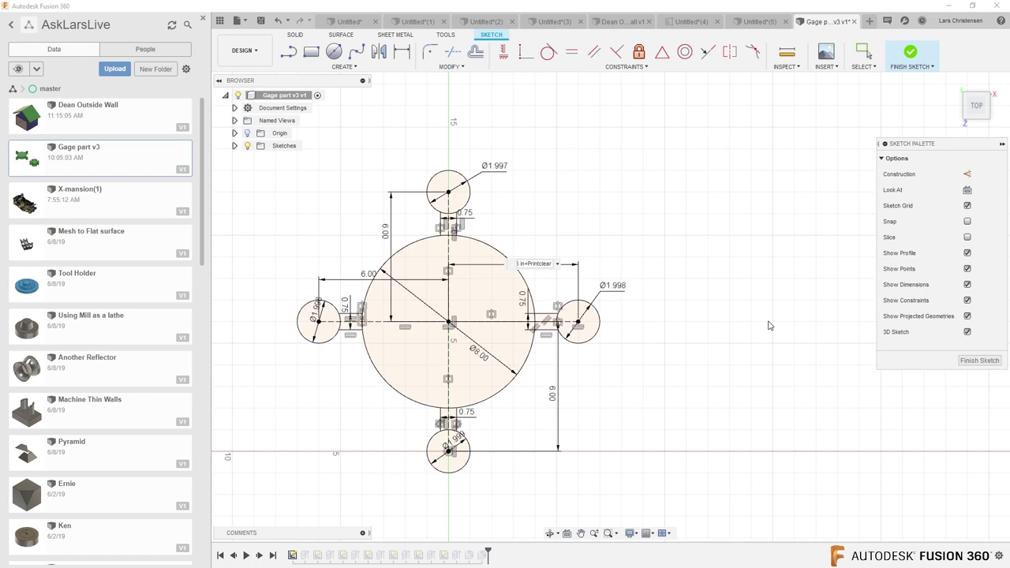
key(BackSpace)
key(BackSpace)
key(BackSpace)
key(BackSpace)
key(BackSpace)
key(BackSpace)
key(BackSpace)
key(BackSpace)
key(BackSpace)
key(BackSpace)
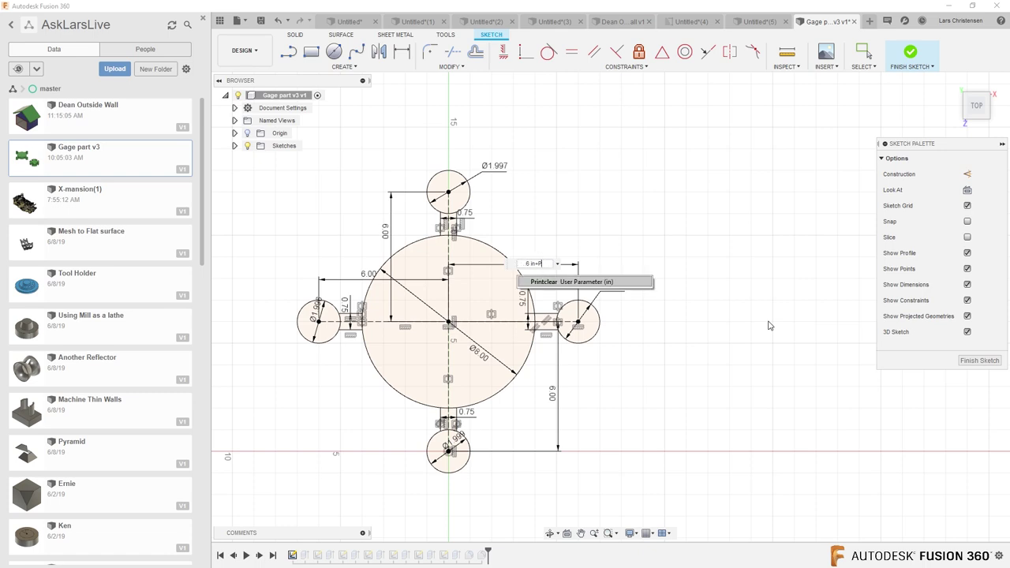
click(979, 360)
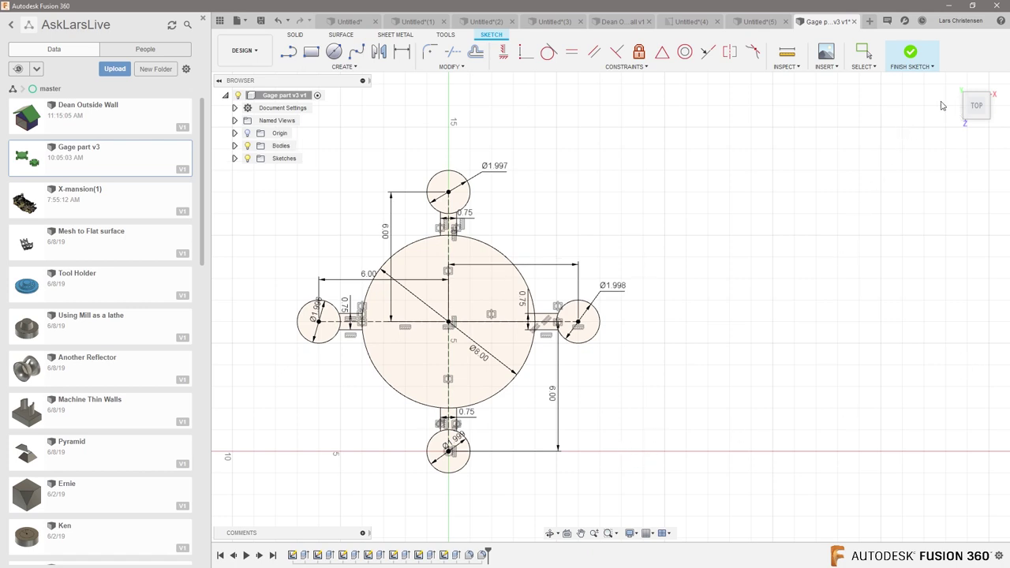
Finish the sketch and push the 1.998 pin's side face by -0.003 in
click(901, 62)
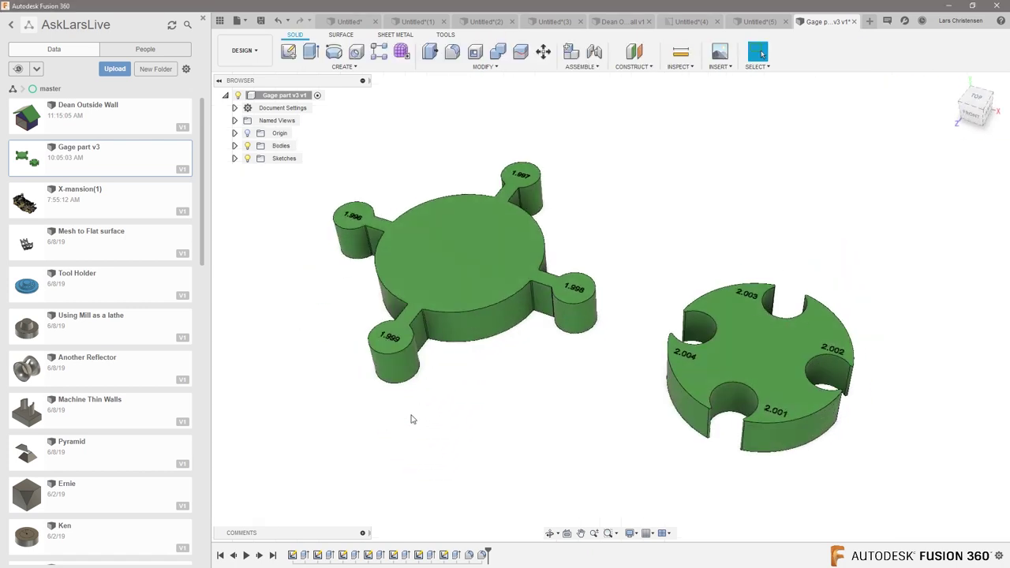
scroll(489, 407, up, 2)
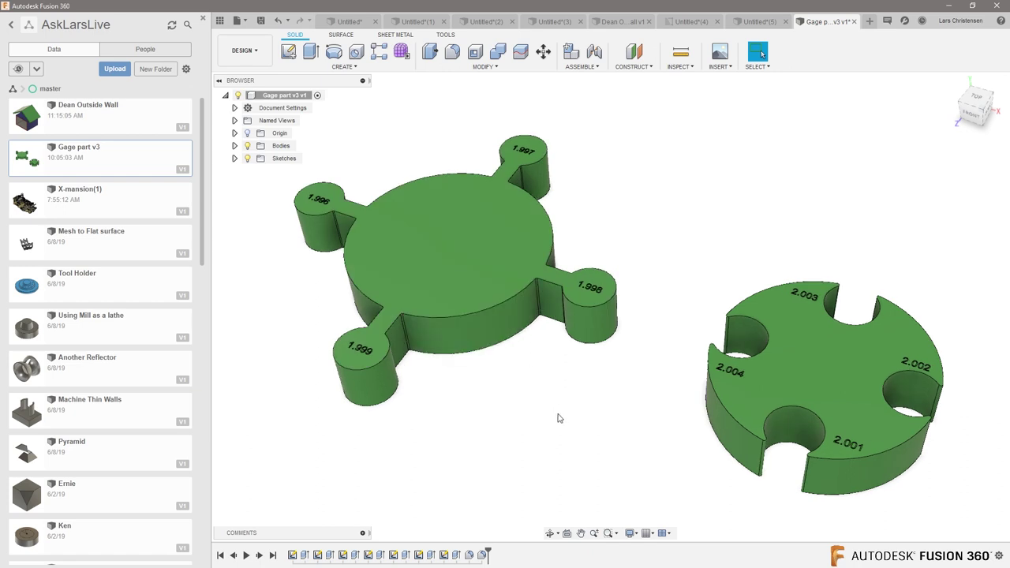
scroll(597, 391, up, 1)
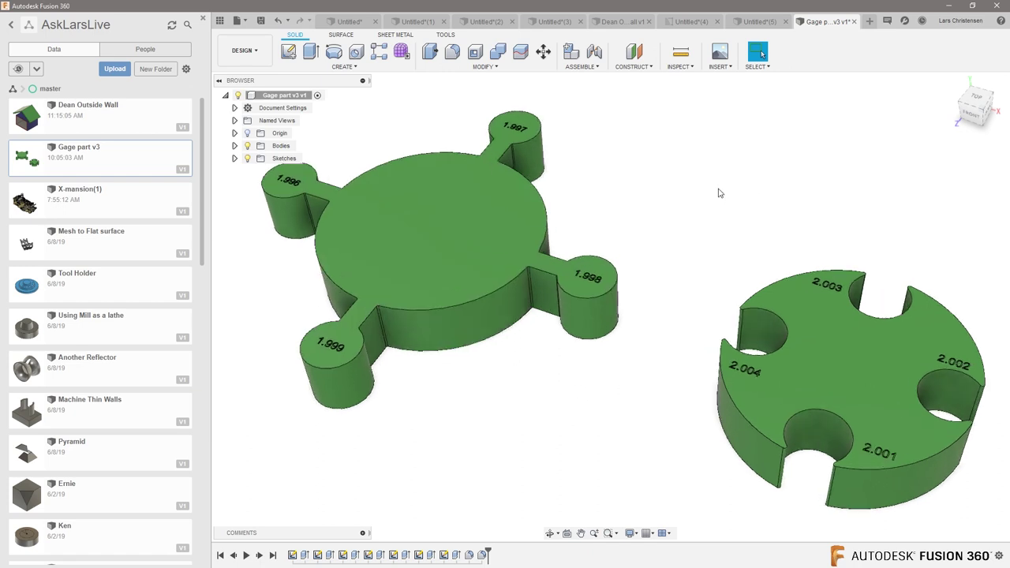
key(q)
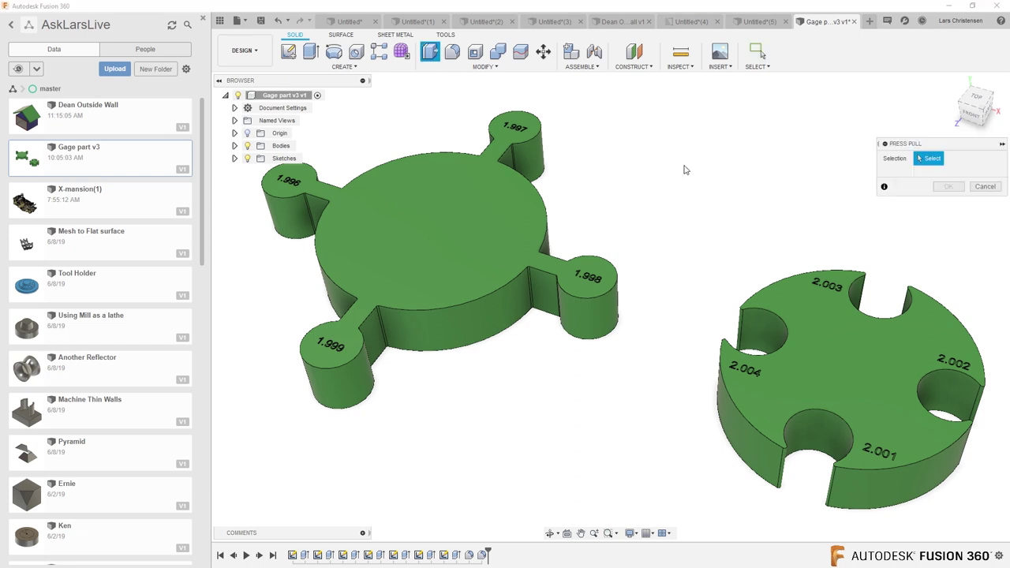
click(579, 322)
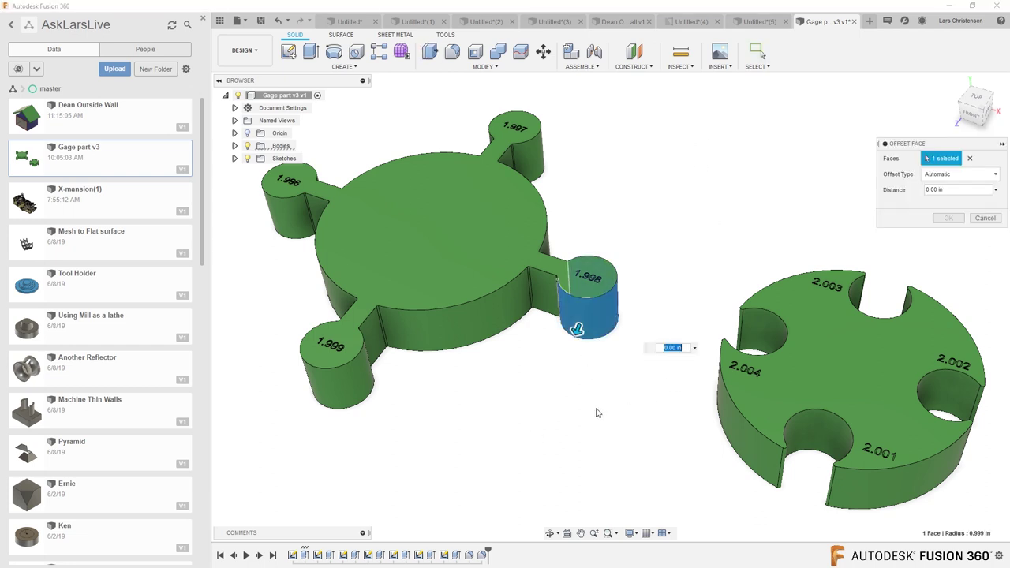
text(-.003)
key(Return)
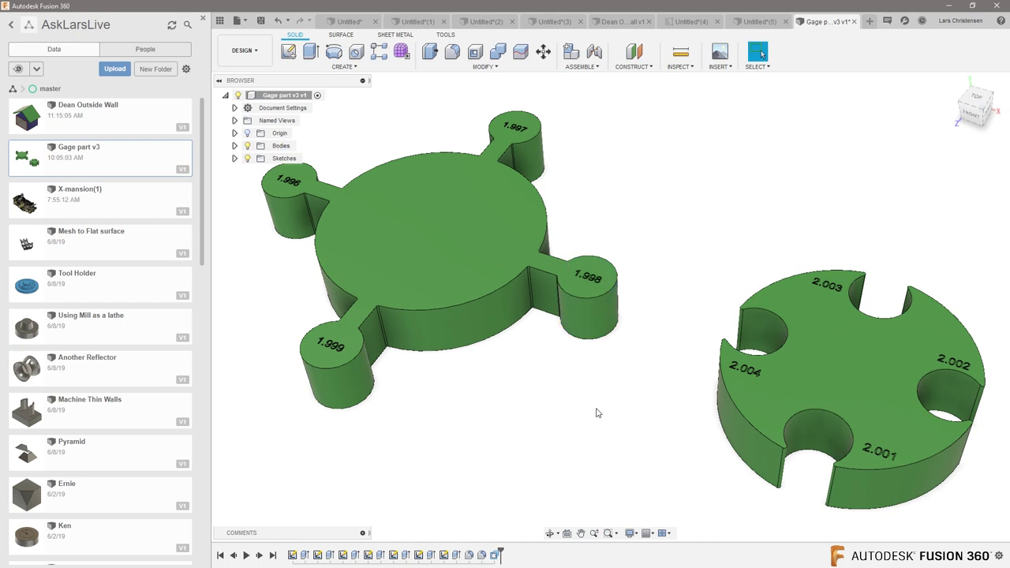
Reopen the offset feature for editing, then cancel, keeping the -0.003 in offset
right_click(495, 556)
click(525, 462)
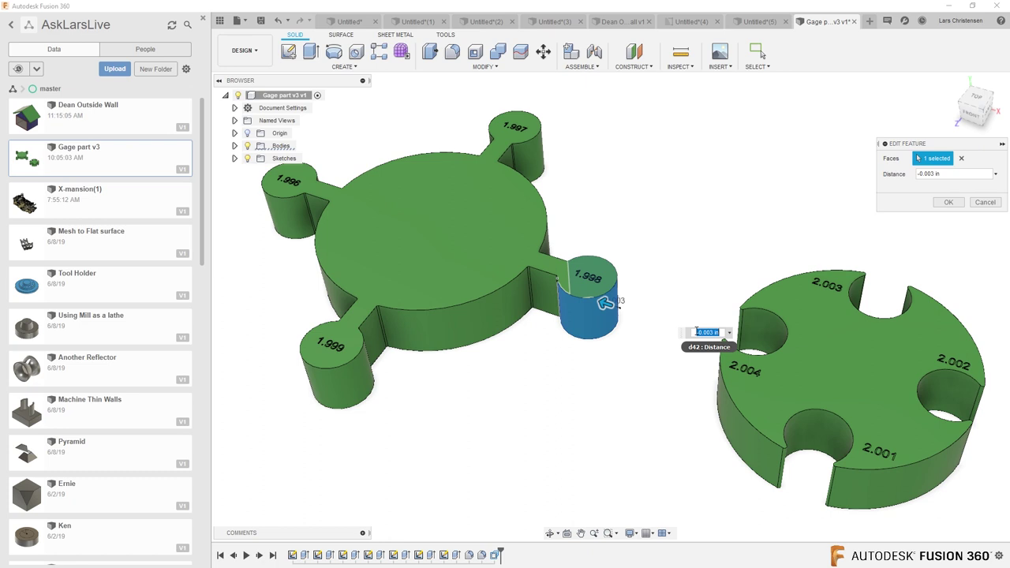
key(BackSpace)
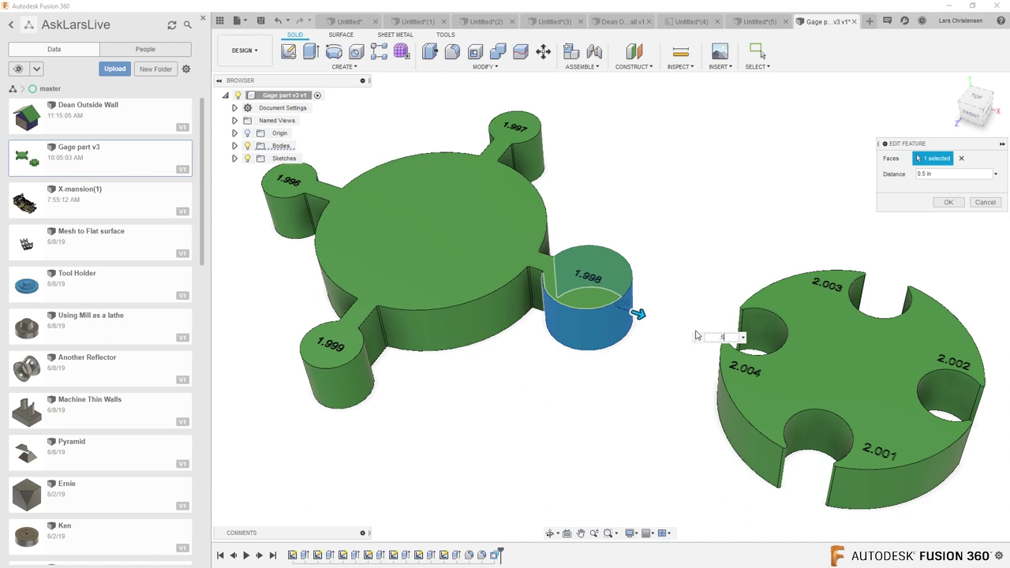
click(985, 202)
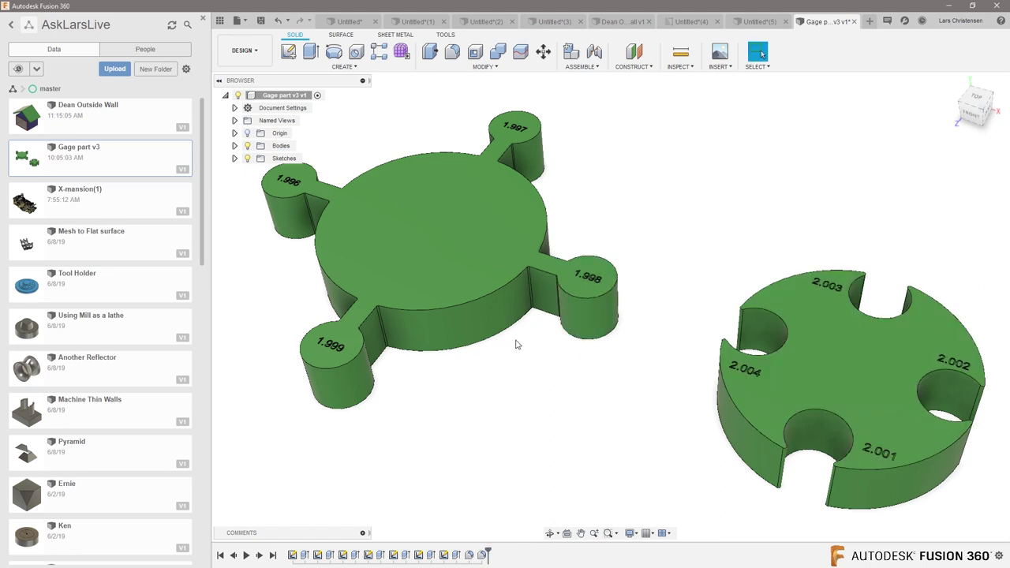
Orbit and zoom out to show both gage parts, then expand the Solid MODIFY dropdown
shift+middle_drag(516, 344, 242, 280)
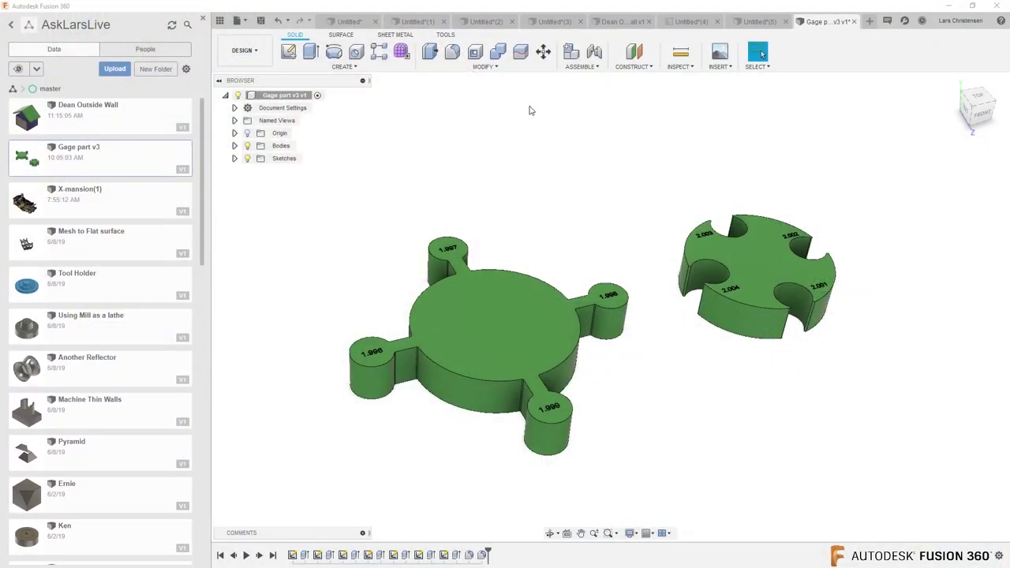
click(494, 68)
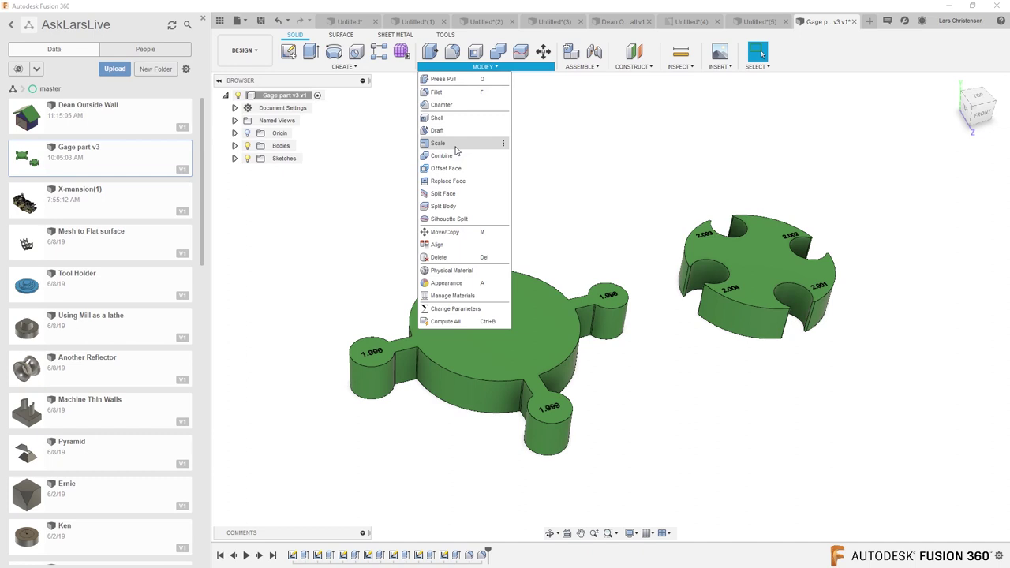
Close the MODIFY dropdown on empty canvas without running any command
click(564, 149)
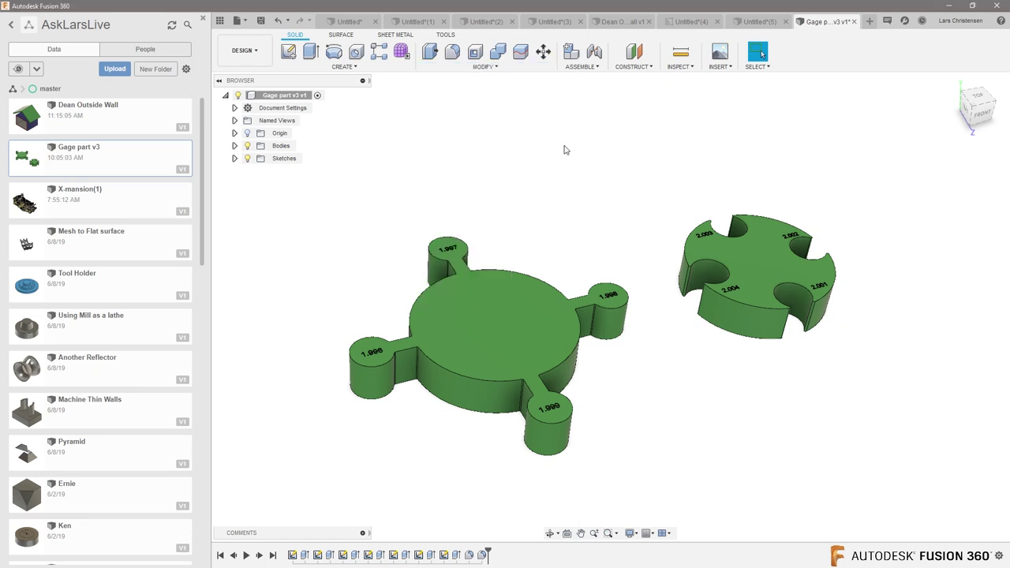